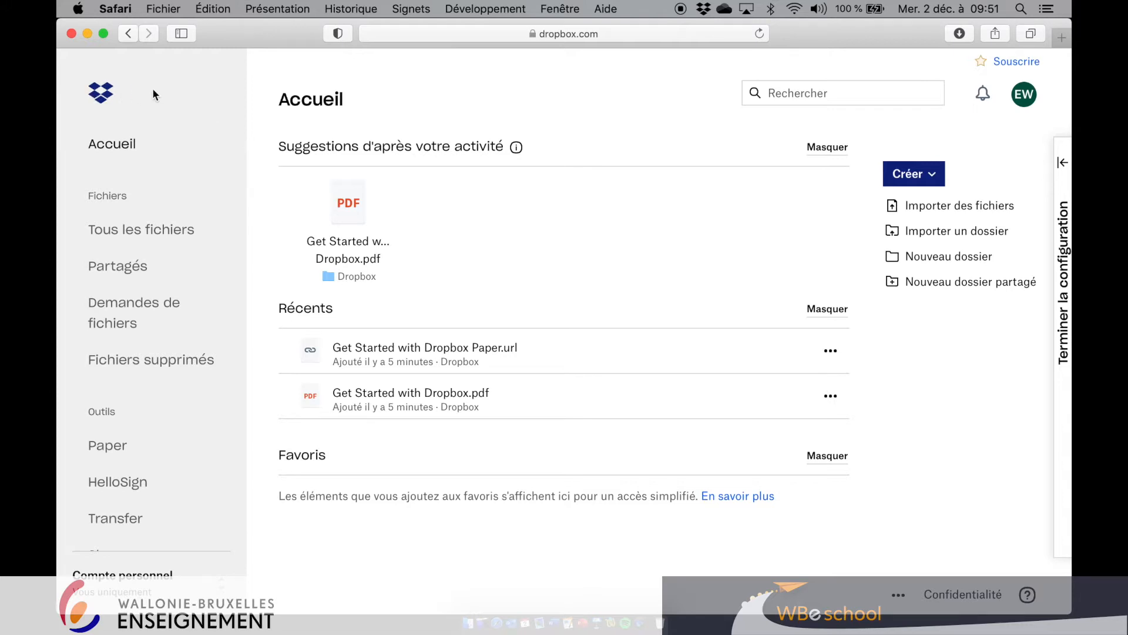
# Create a file request titled "Devoir sur la 1e guerre mondiale" and copy its sharing link.
pyautogui.click(113, 315)
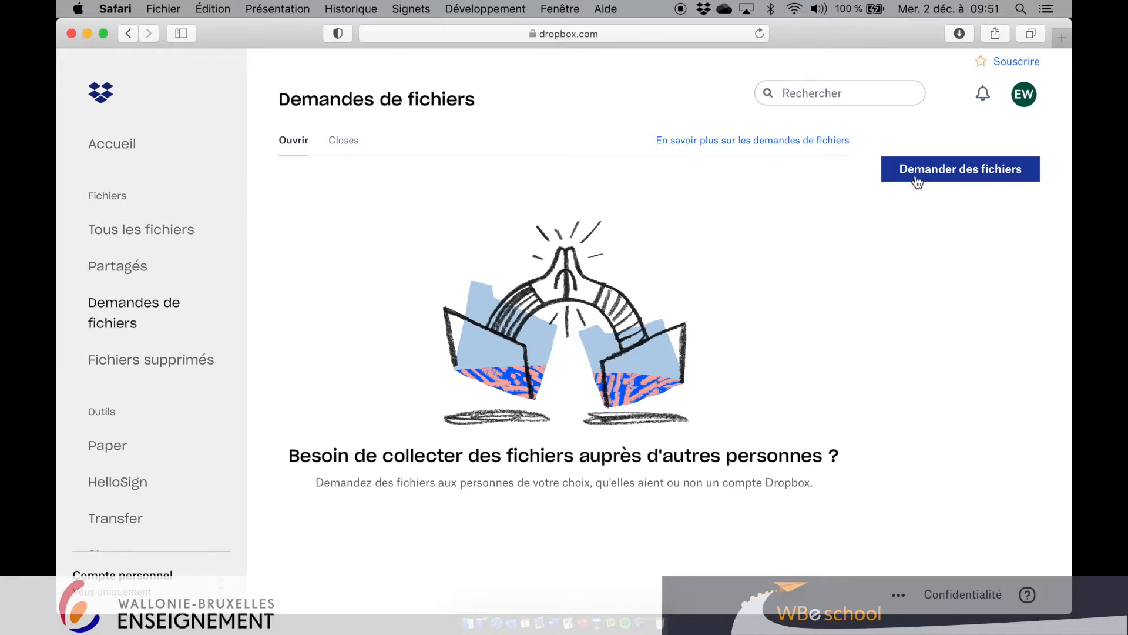
pyautogui.click(937, 176)
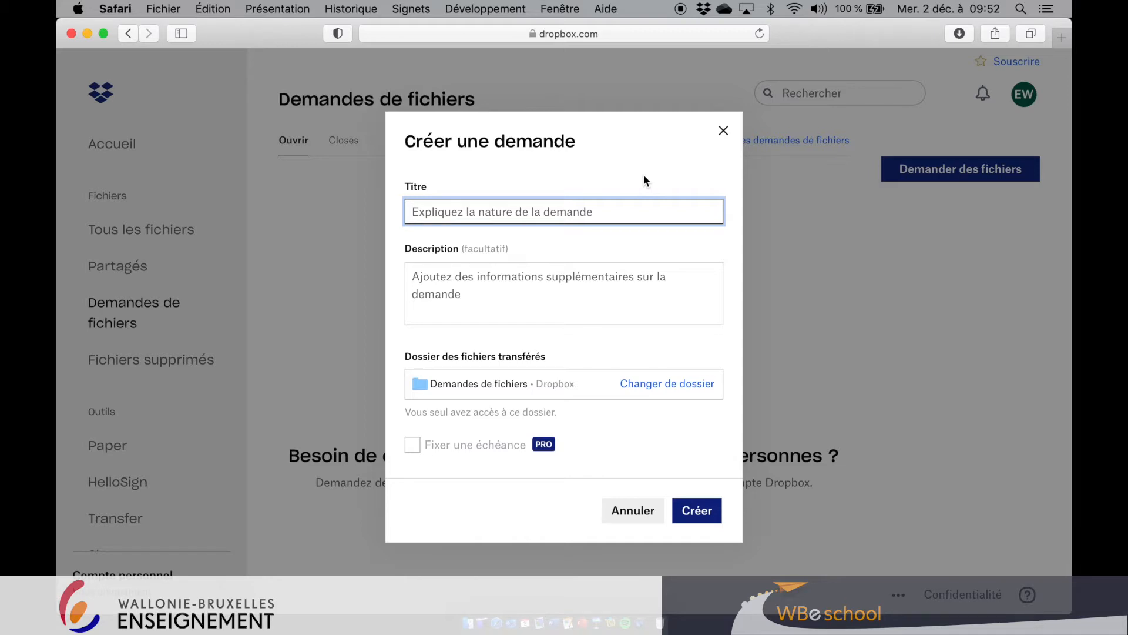
pyautogui.write('Devoir sur ')
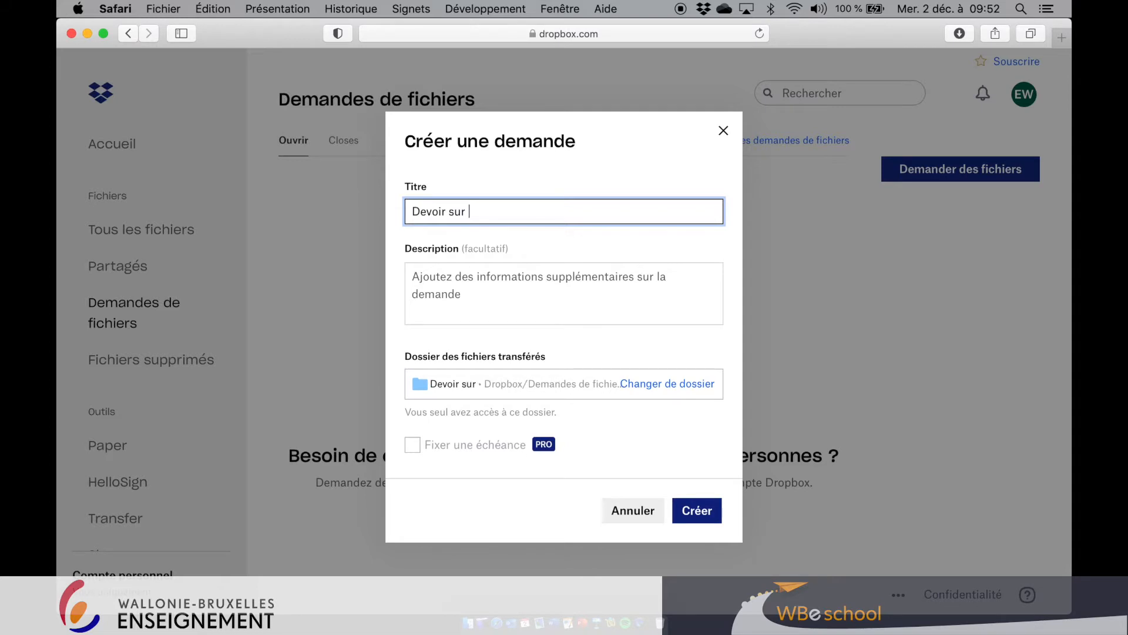
pyautogui.write('la 1e ')
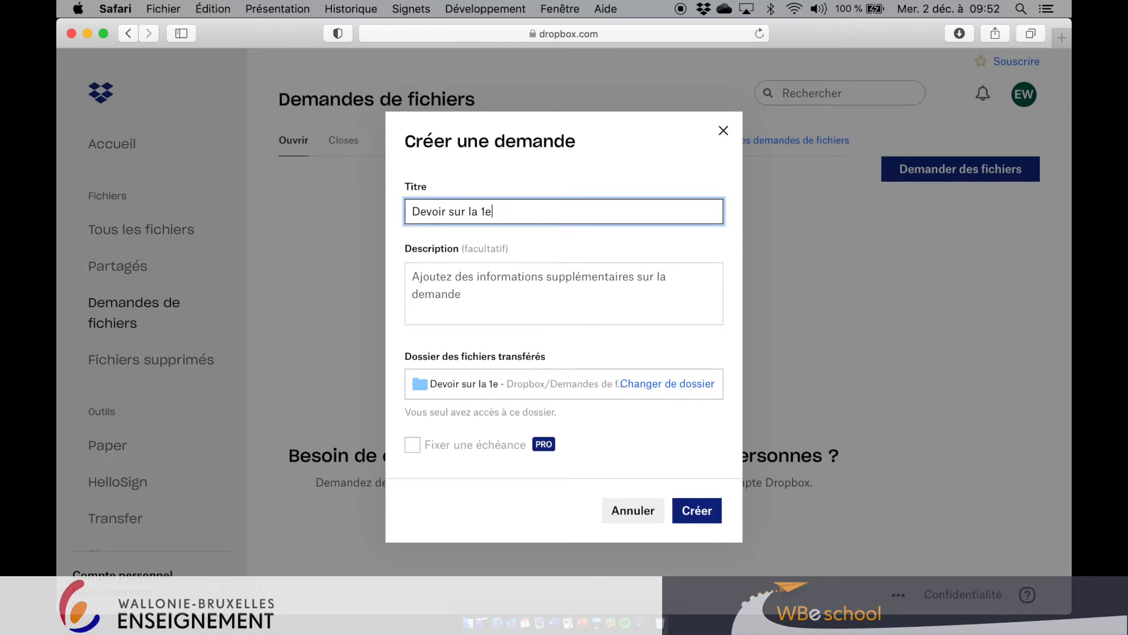
pyautogui.write('guerre ')
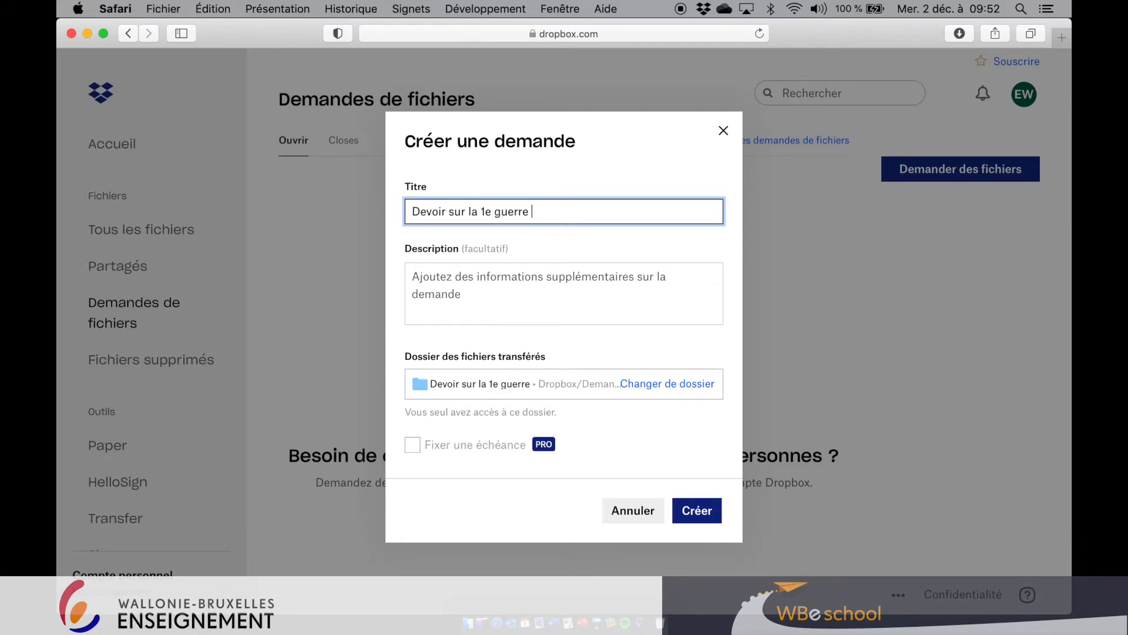
pyautogui.write('mondiale')
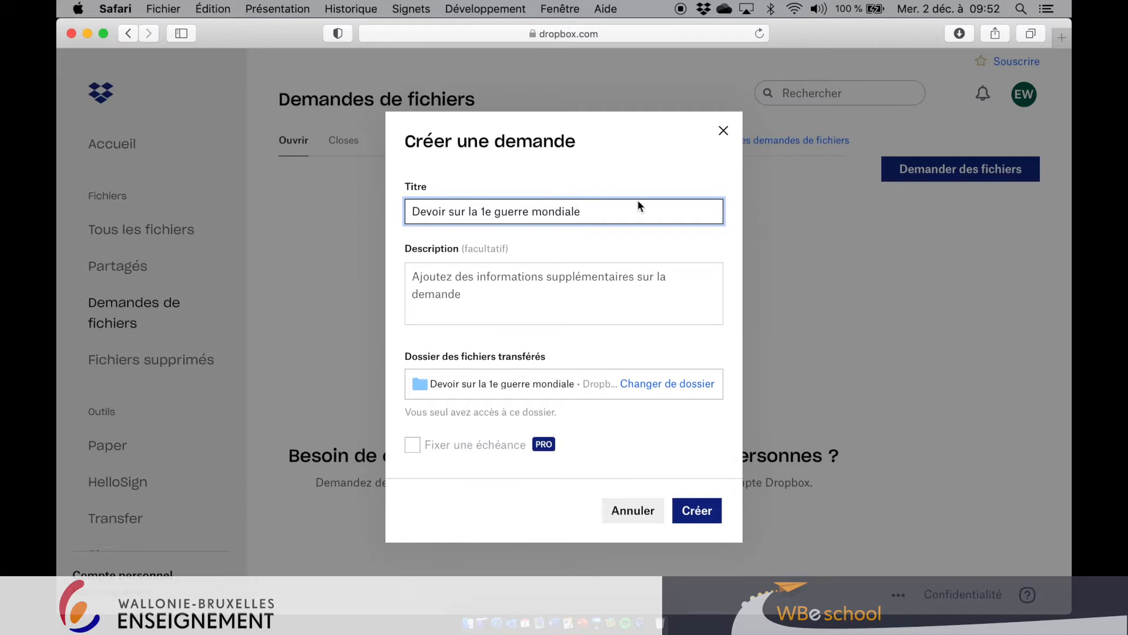
pyautogui.click(548, 289)
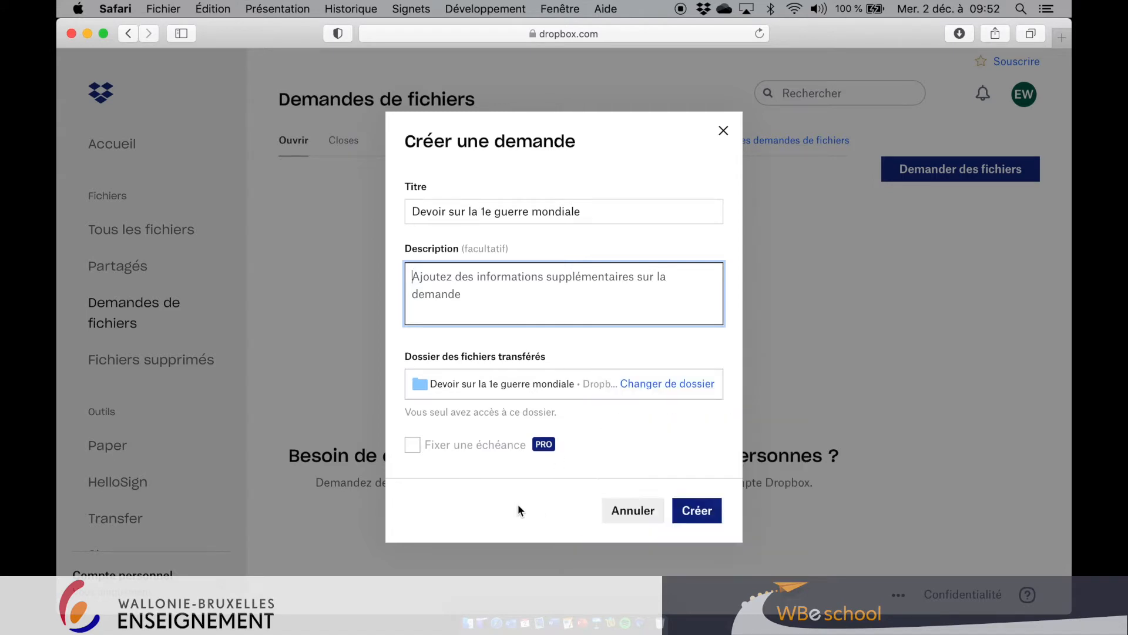
pyautogui.click(702, 512)
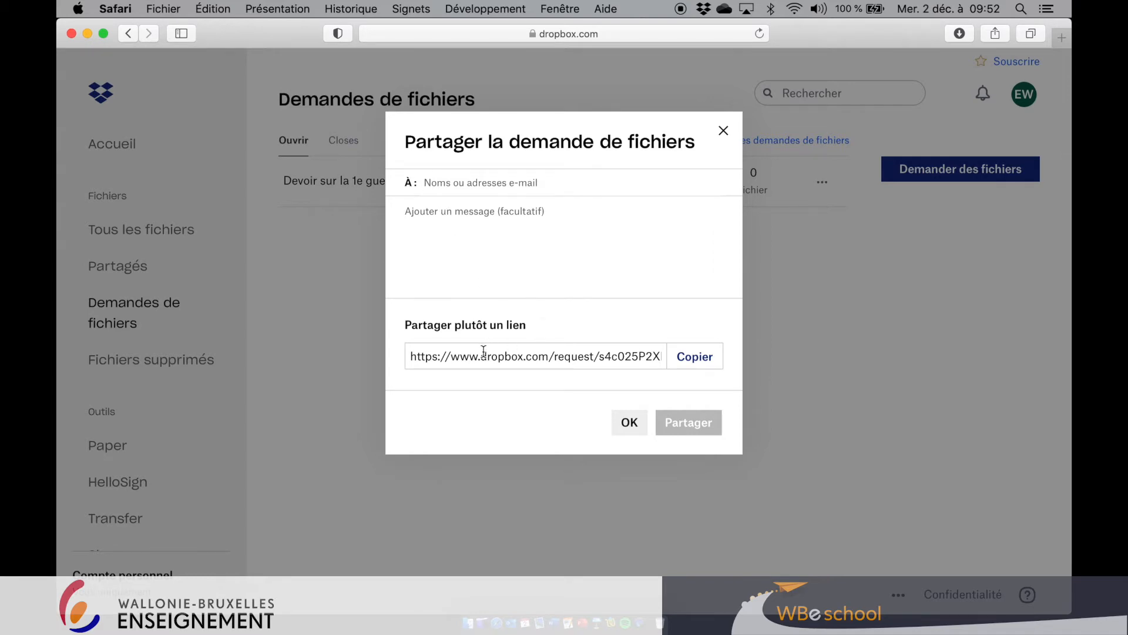
pyautogui.click(696, 364)
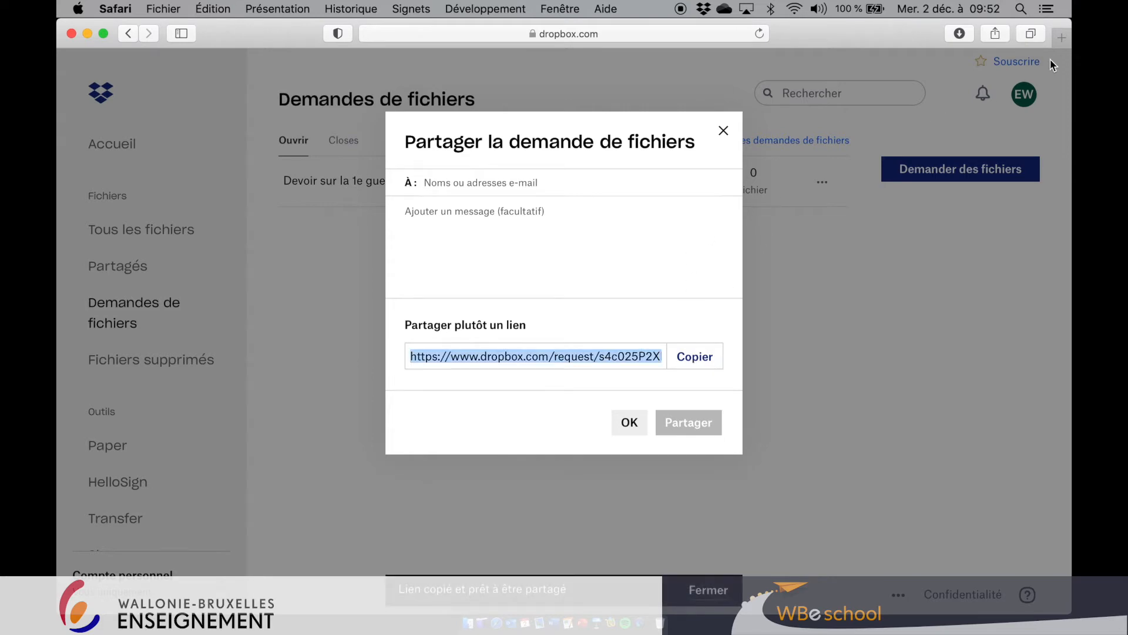
# Open ent.w-b-e.be in a new browser tab and go to the course "AR XXX - Sciences 2A".
pyautogui.click(1062, 38)
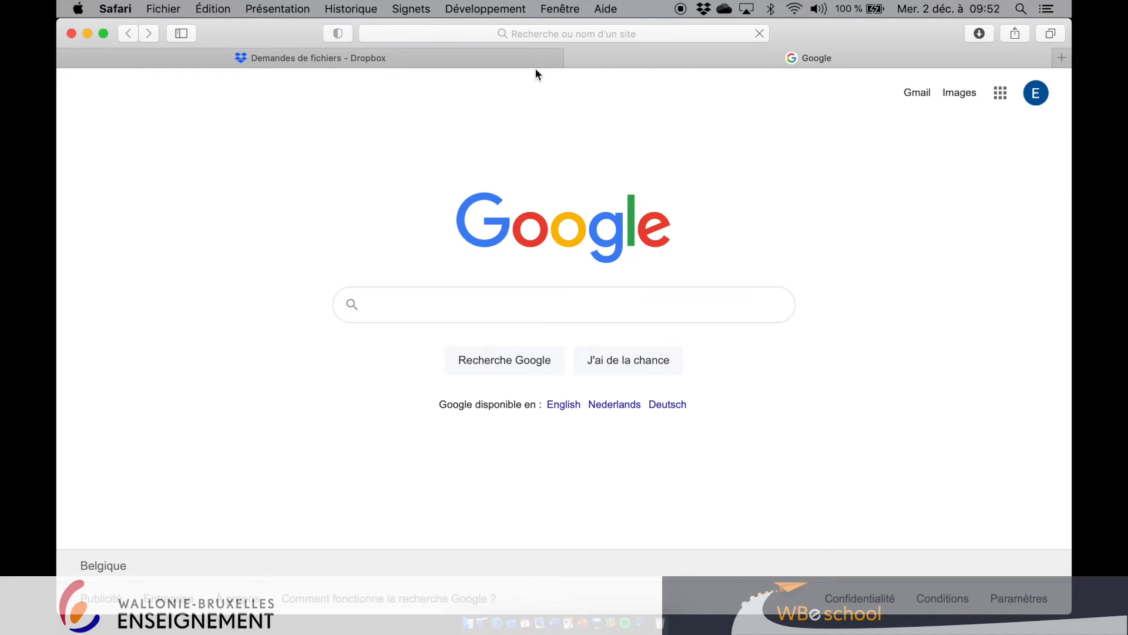
pyautogui.click(471, 34)
pyautogui.write('ent')
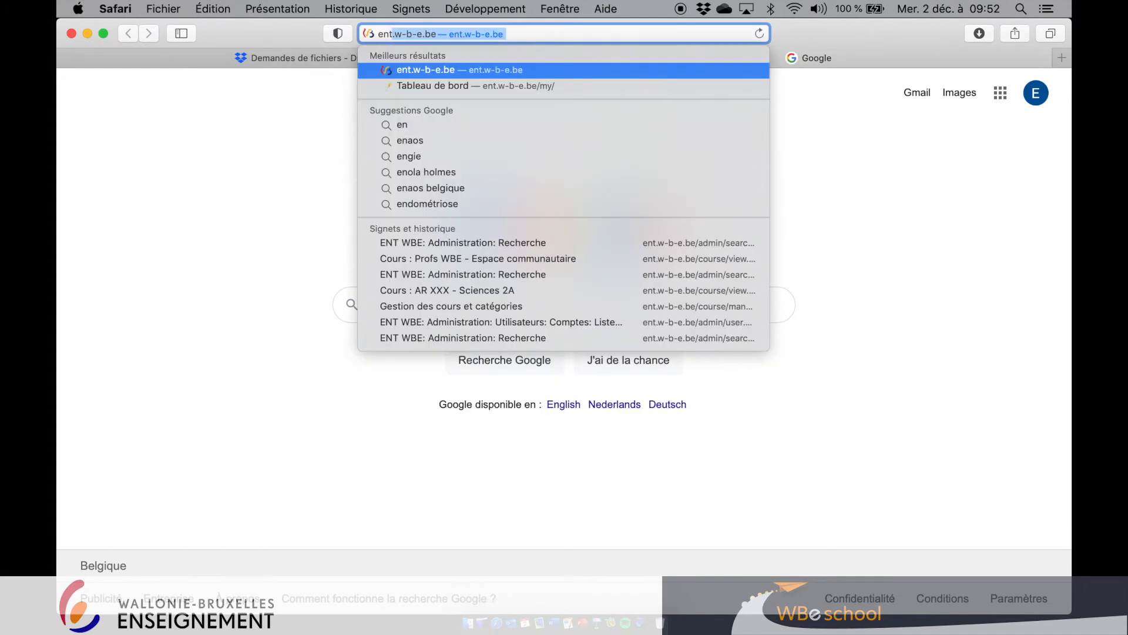
pyautogui.press('Return')
pyautogui.scroll(-3, 194, 245)
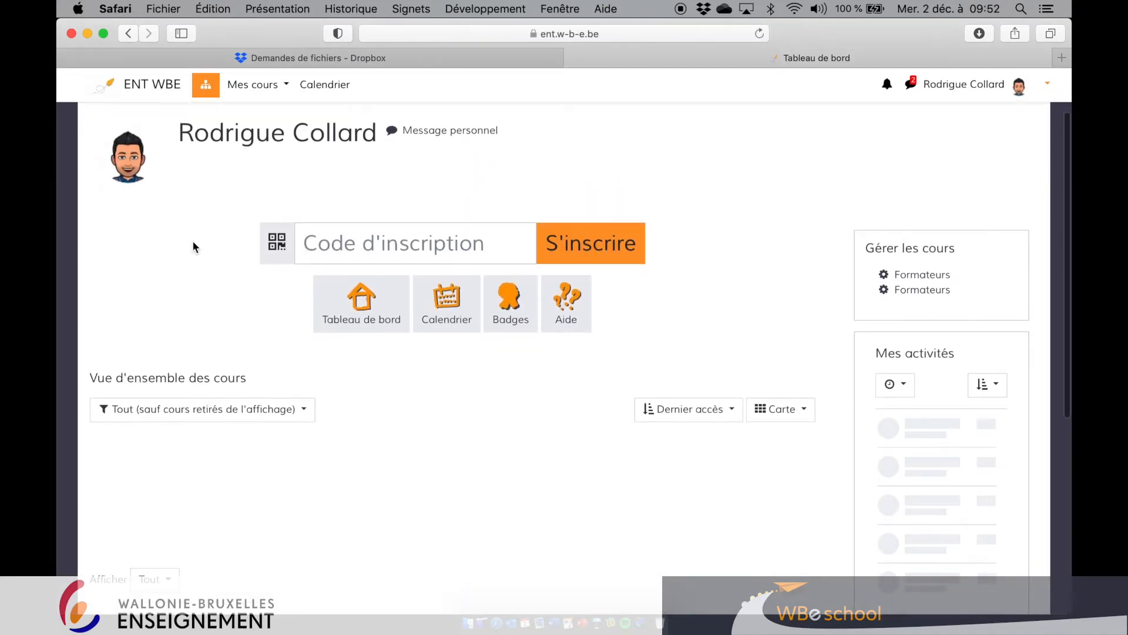
pyautogui.scroll(-4, 192, 241)
pyautogui.click(344, 388)
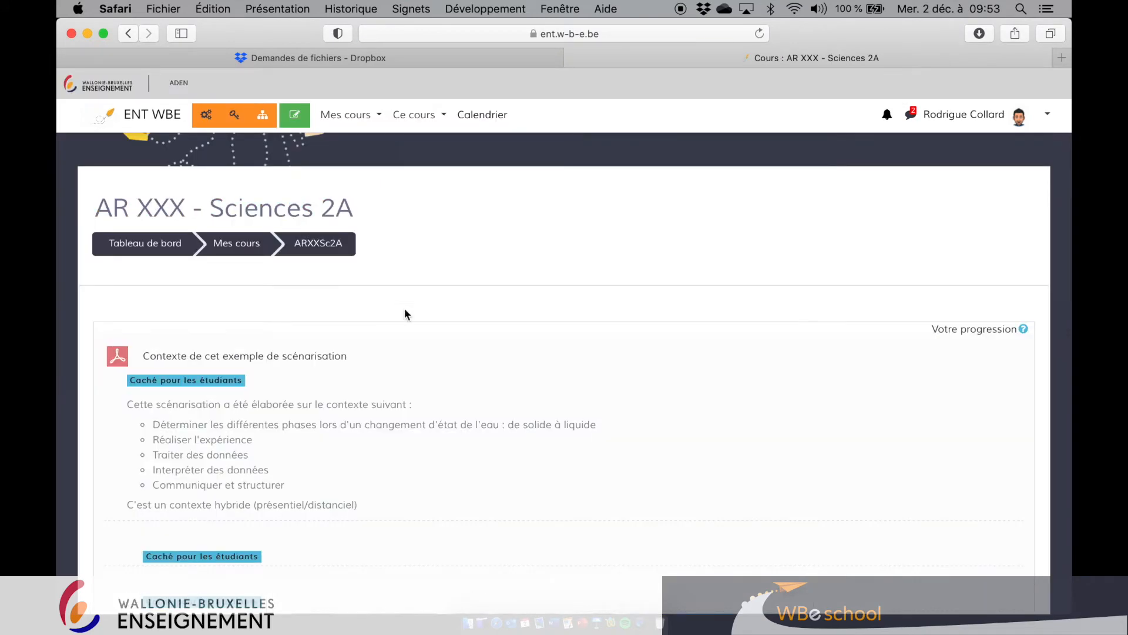
# Turn on course editing and start adding an Étiquette to the section "Tutoriels pour le cours".
pyautogui.click(294, 85)
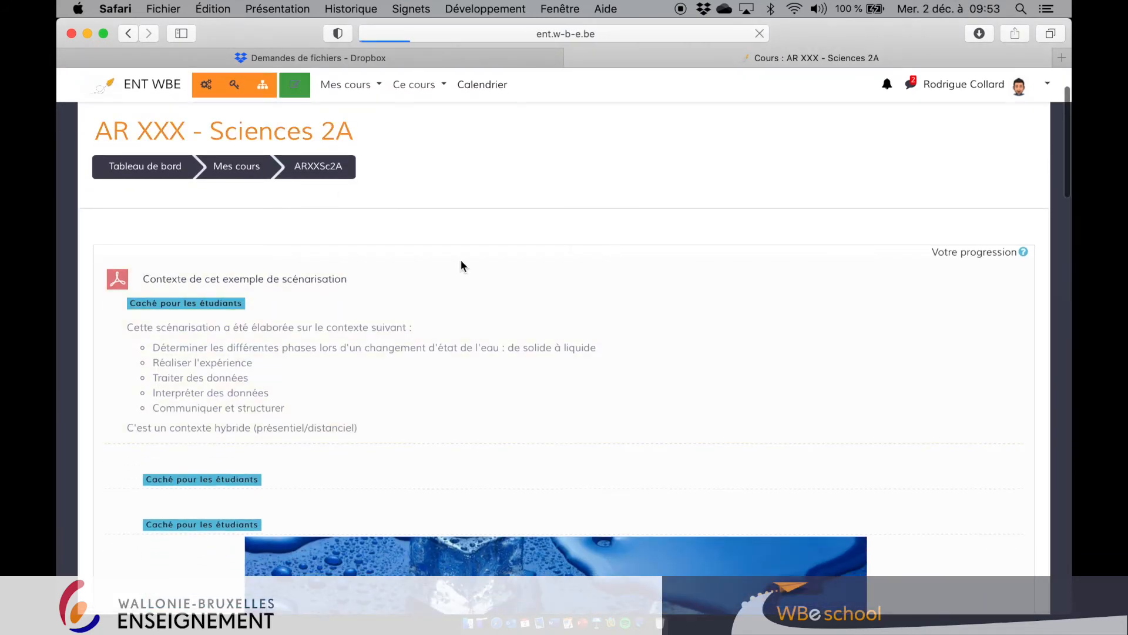
pyautogui.scroll(-20, 404, 412)
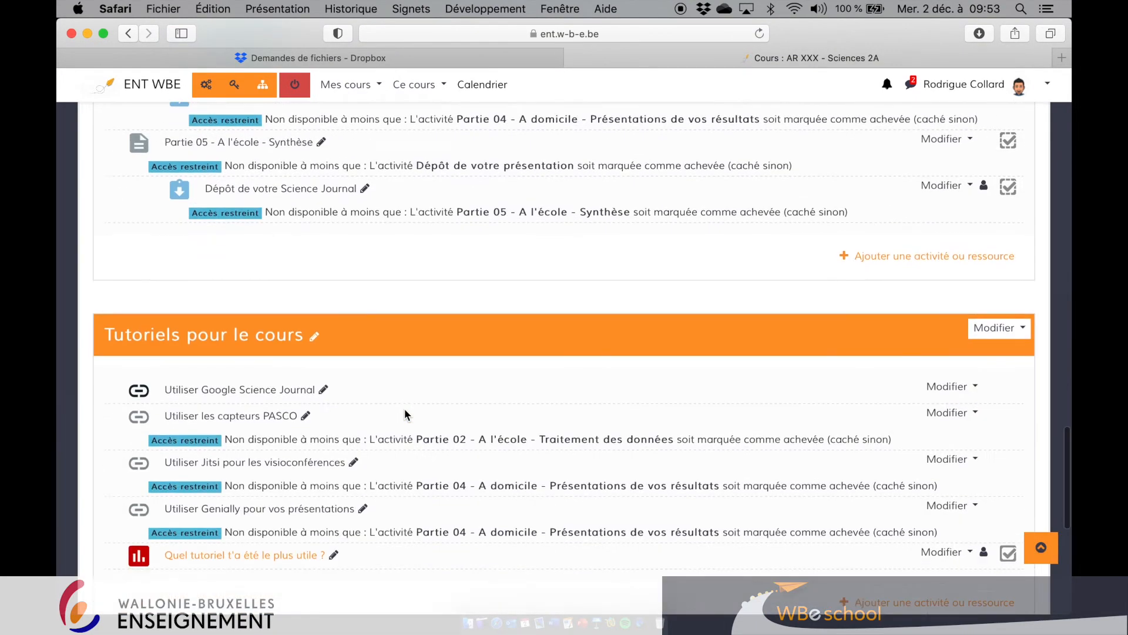
pyautogui.scroll(-5, 405, 412)
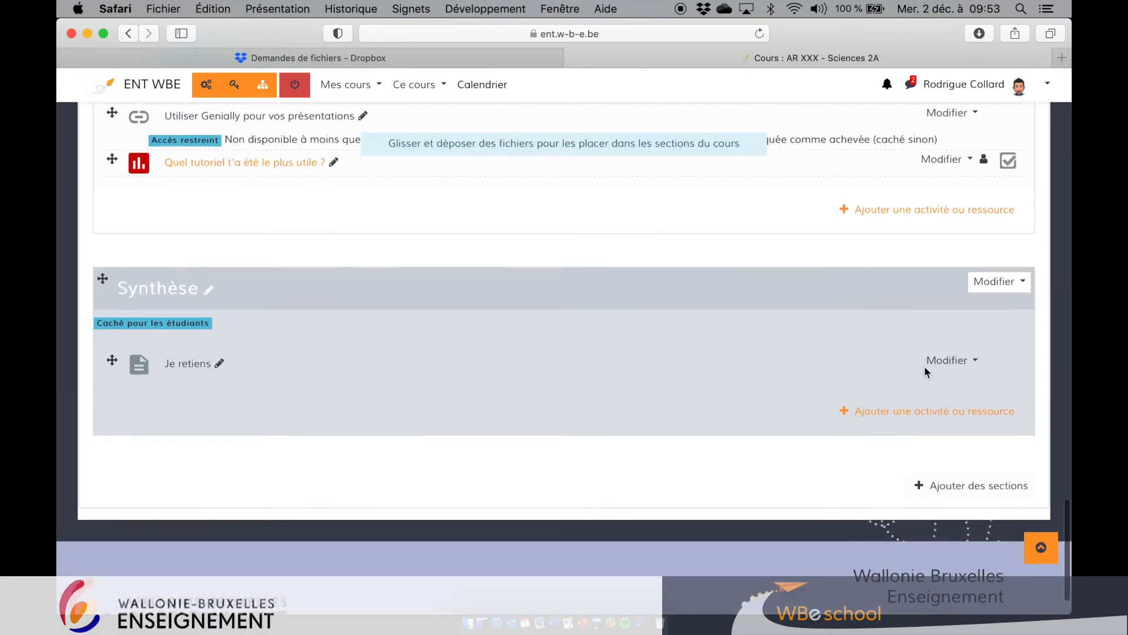
pyautogui.click(925, 211)
pyautogui.scroll(-5, 433, 370)
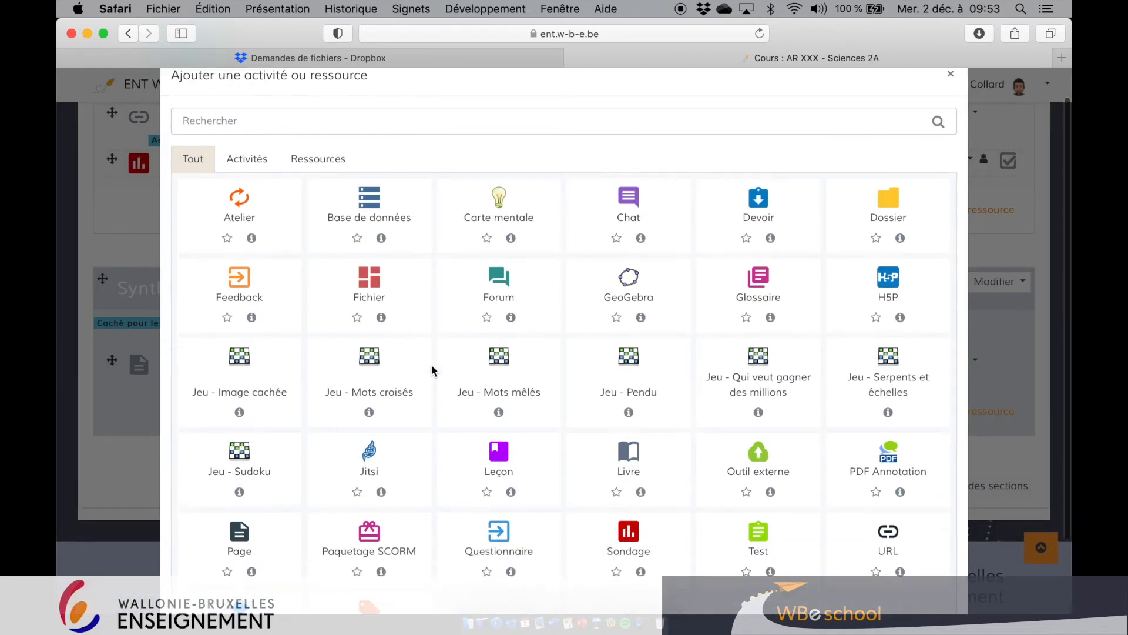
pyautogui.click(370, 523)
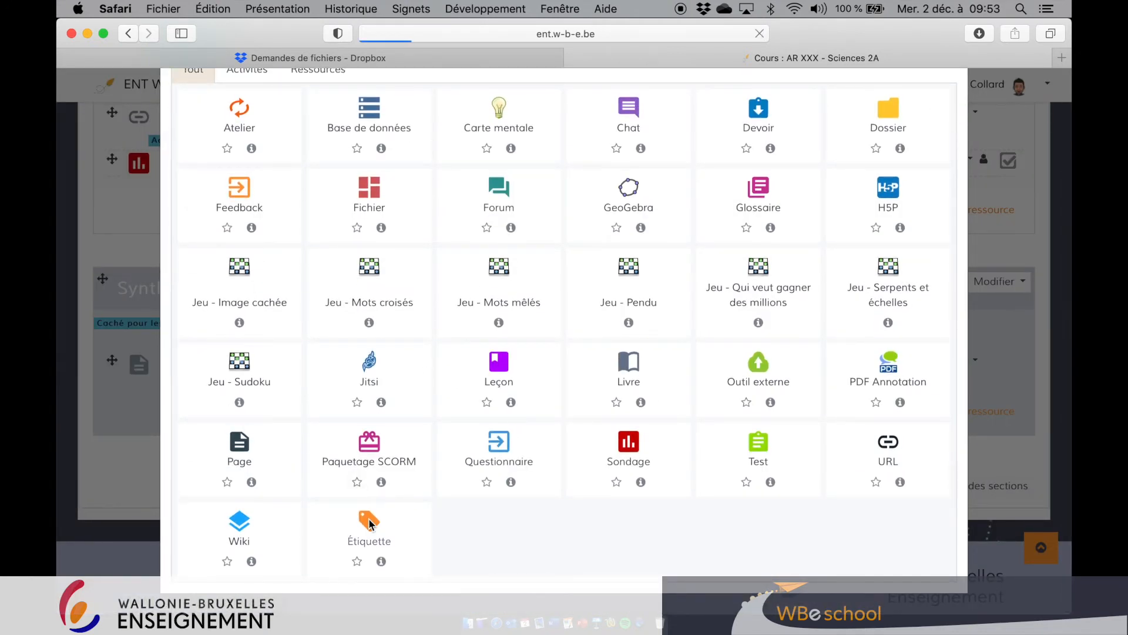
pyautogui.scroll(-5, 294, 435)
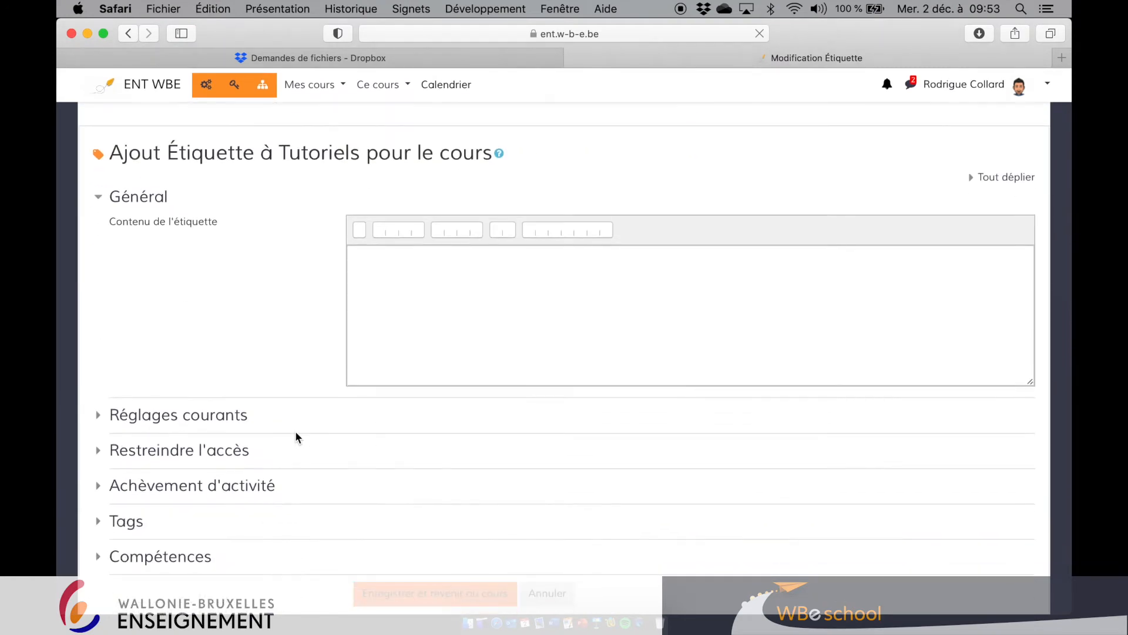
# Enter "Déposer ici vos devoirs sur la 1e guerre mondiale" as the label's content.
pyautogui.click(383, 273)
pyautogui.write('Déposer ici vos')
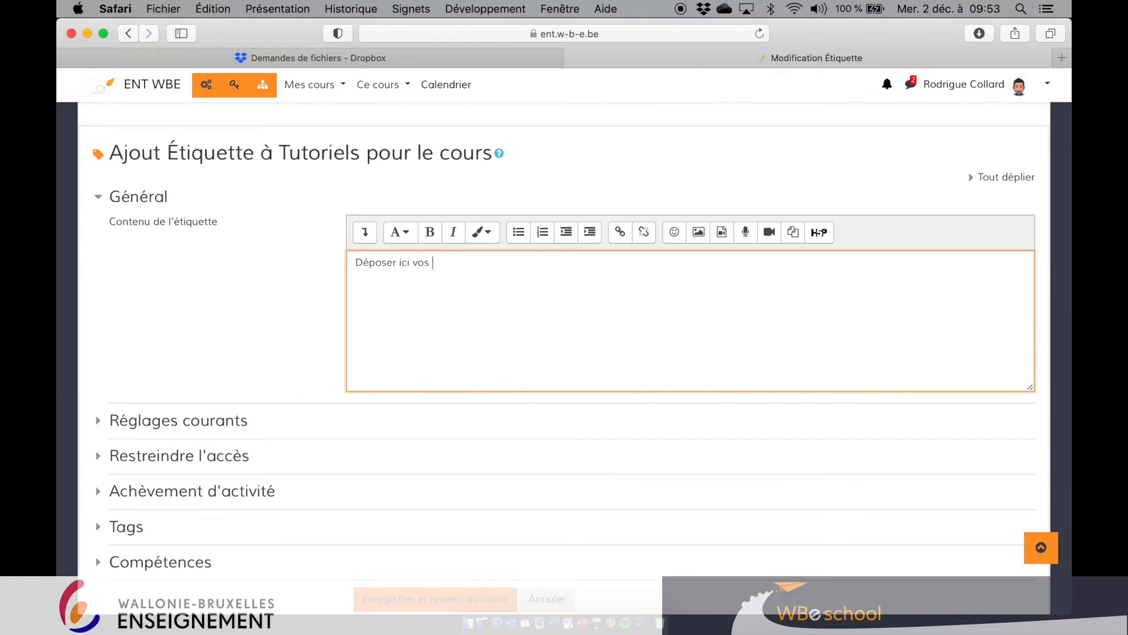
pyautogui.write(' devoirs sur la 1e guerre mondiale')
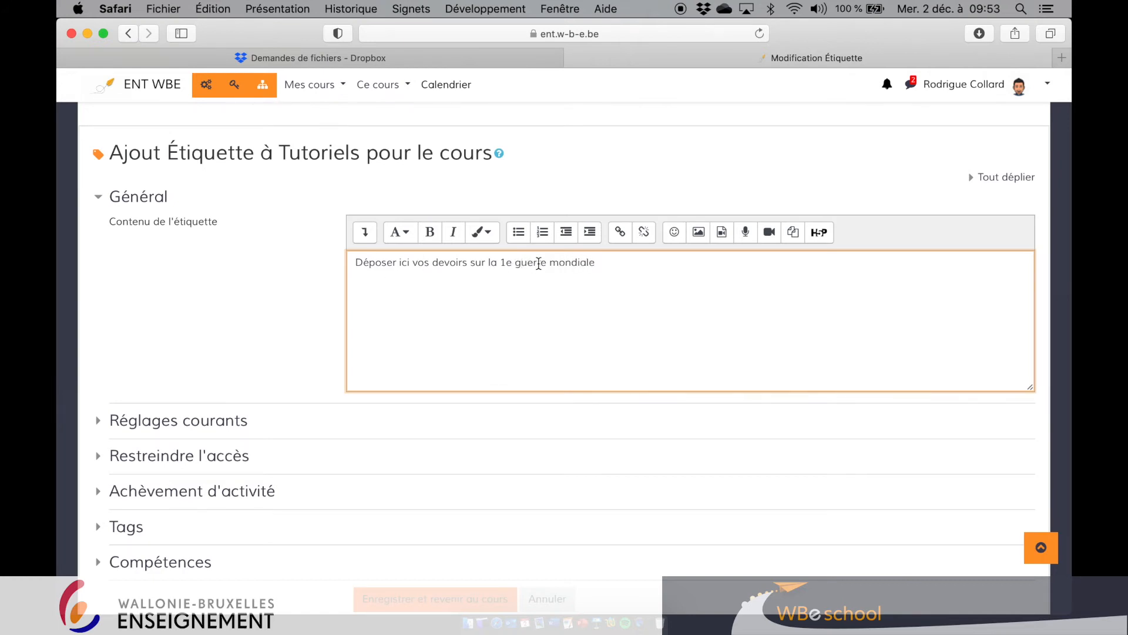
# Insert a blue mailbox emoji on a new line below the label's text.
pyautogui.click(676, 233)
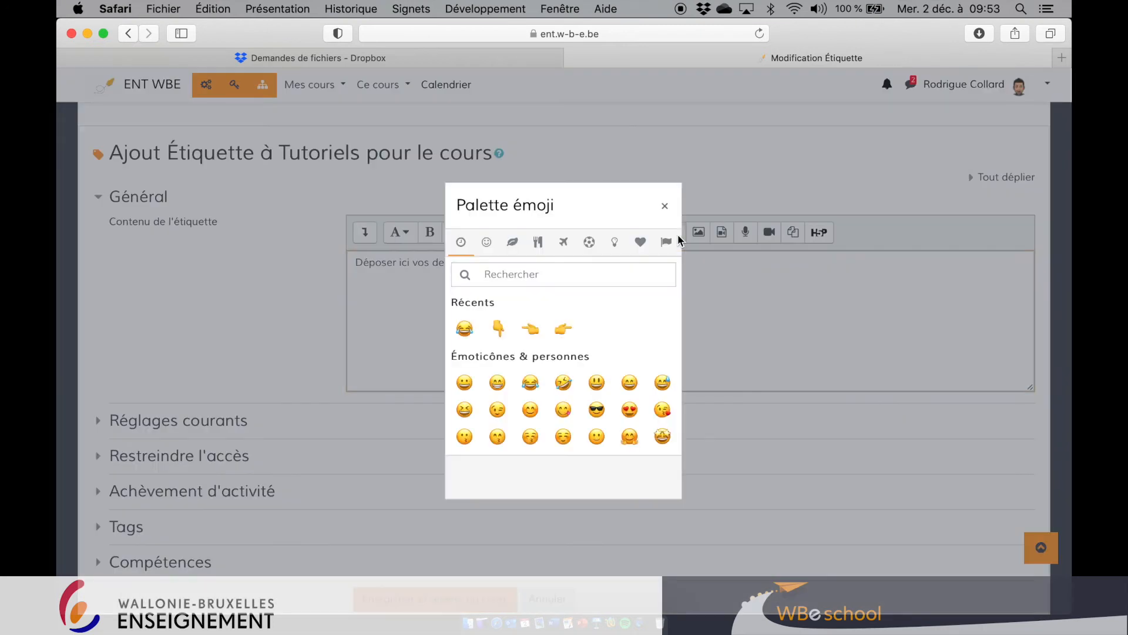
pyautogui.scroll(-5, 552, 398)
pyautogui.scroll(-10, 550, 398)
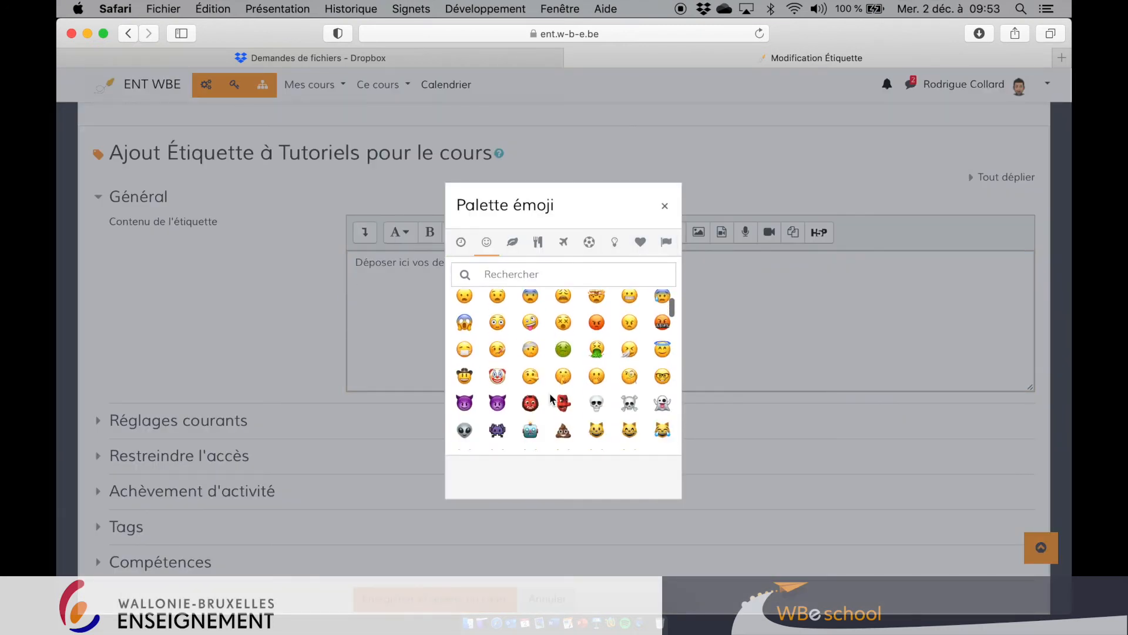
pyautogui.scroll(-10, 550, 398)
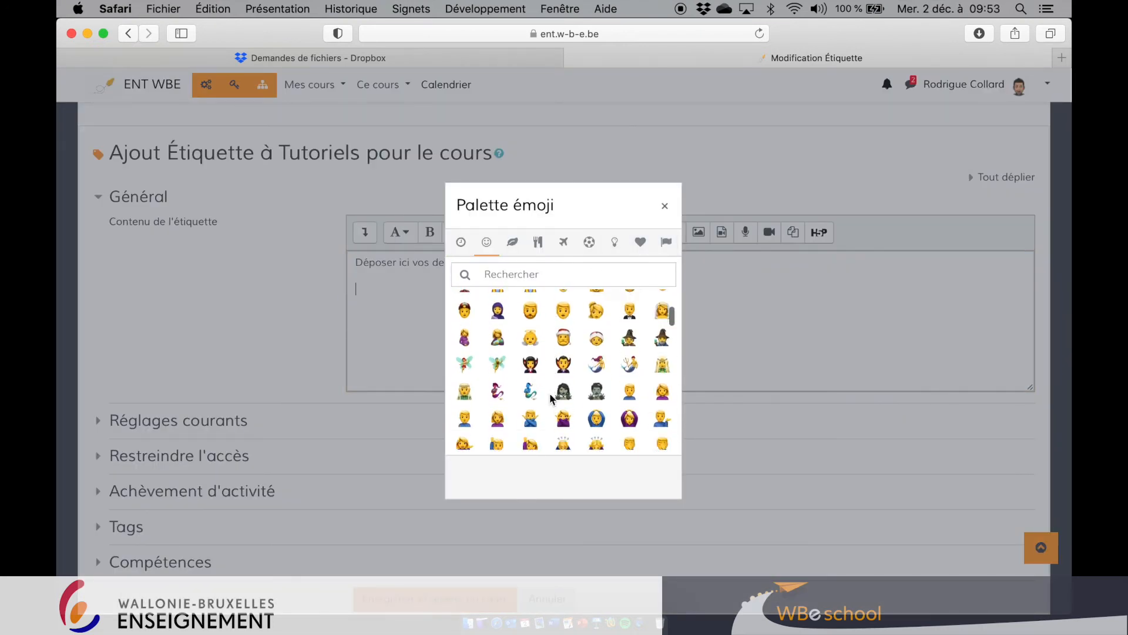
pyautogui.scroll(-10, 550, 398)
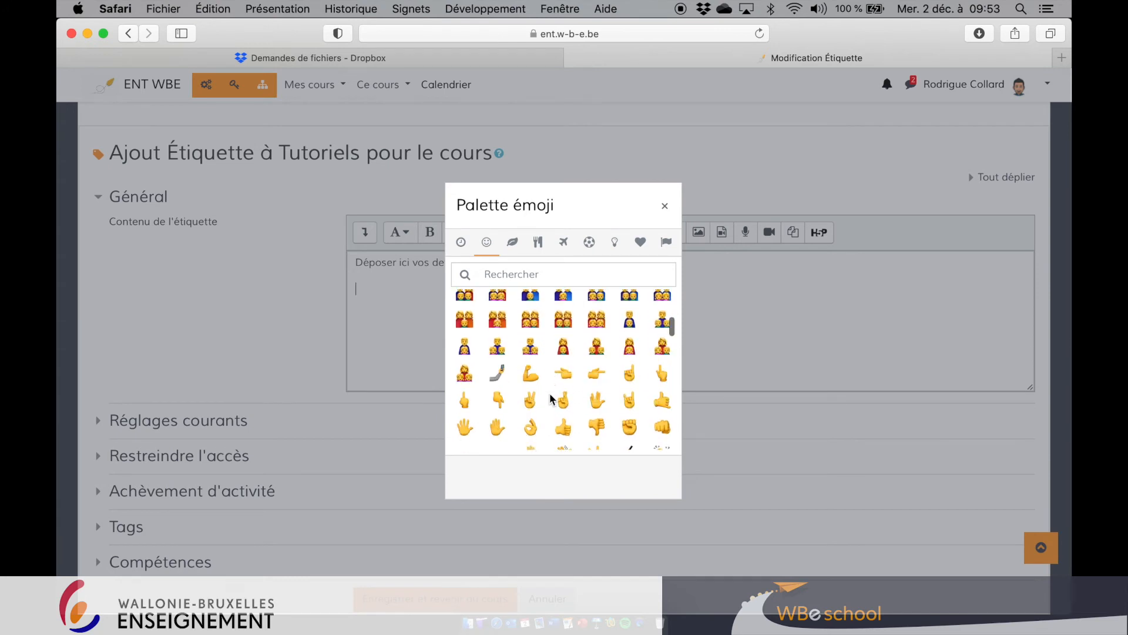
pyautogui.scroll(-10, 551, 398)
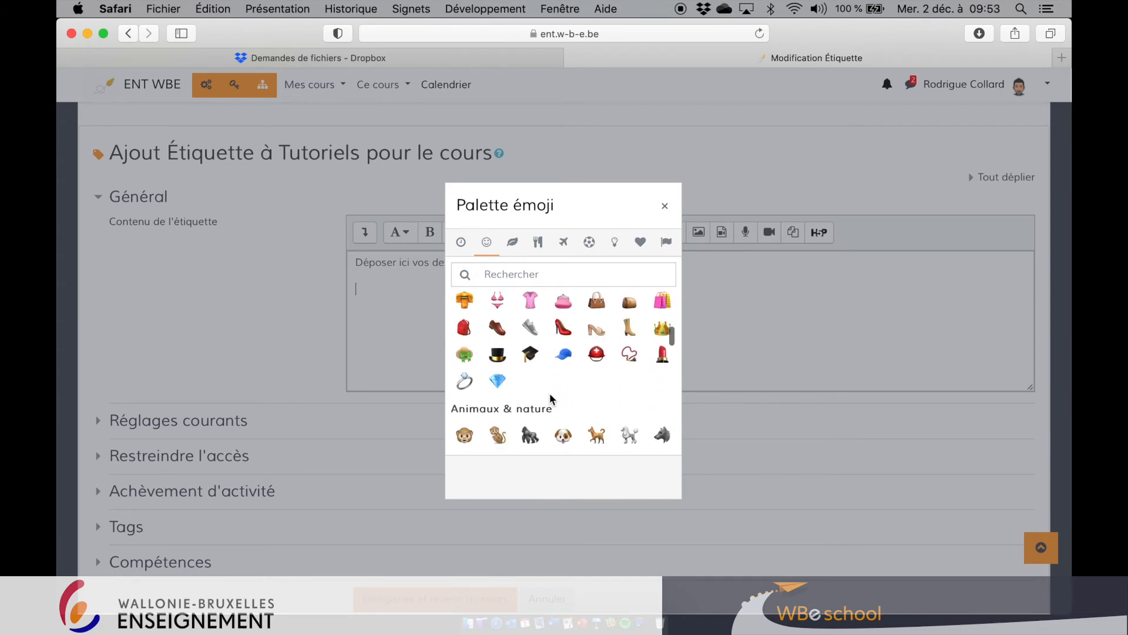
pyautogui.scroll(-10, 549, 393)
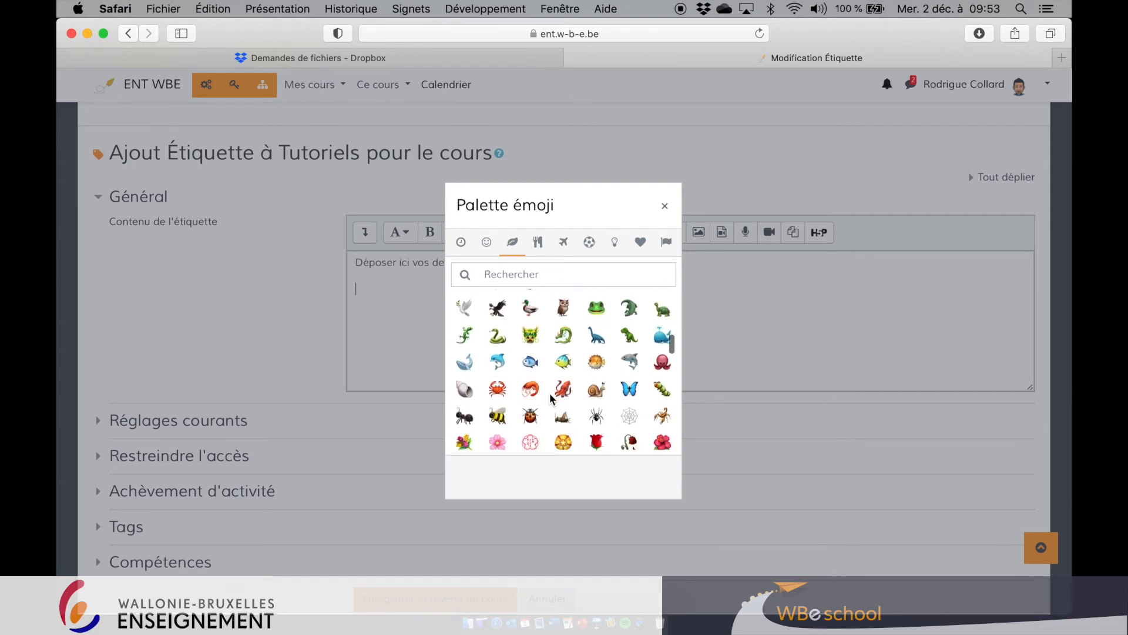
pyautogui.scroll(-10, 548, 392)
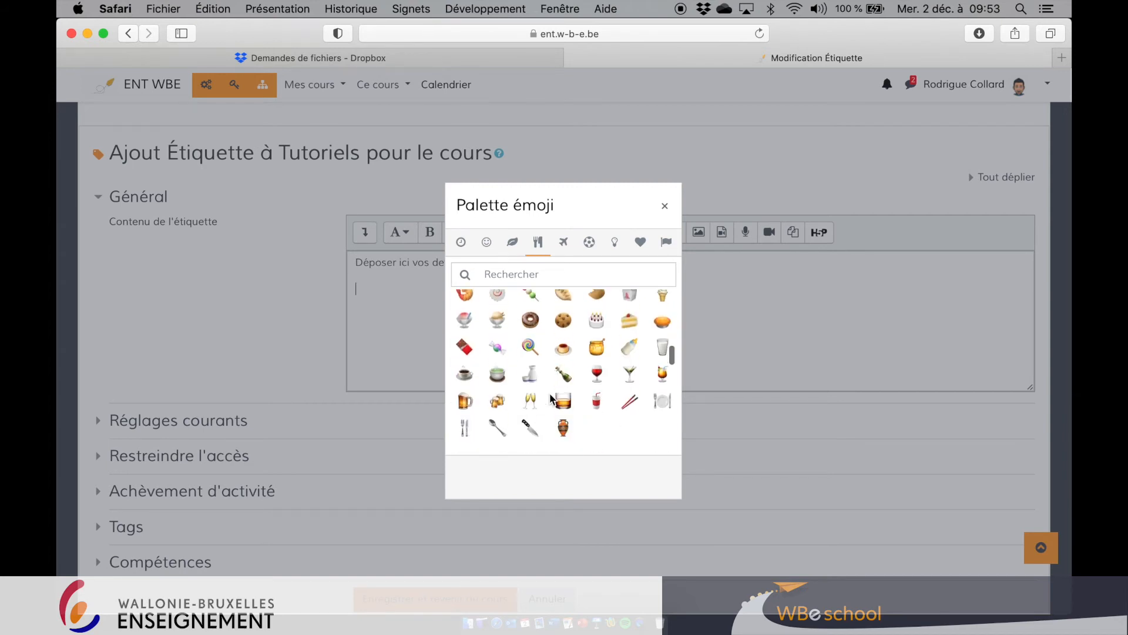
pyautogui.scroll(-10, 549, 393)
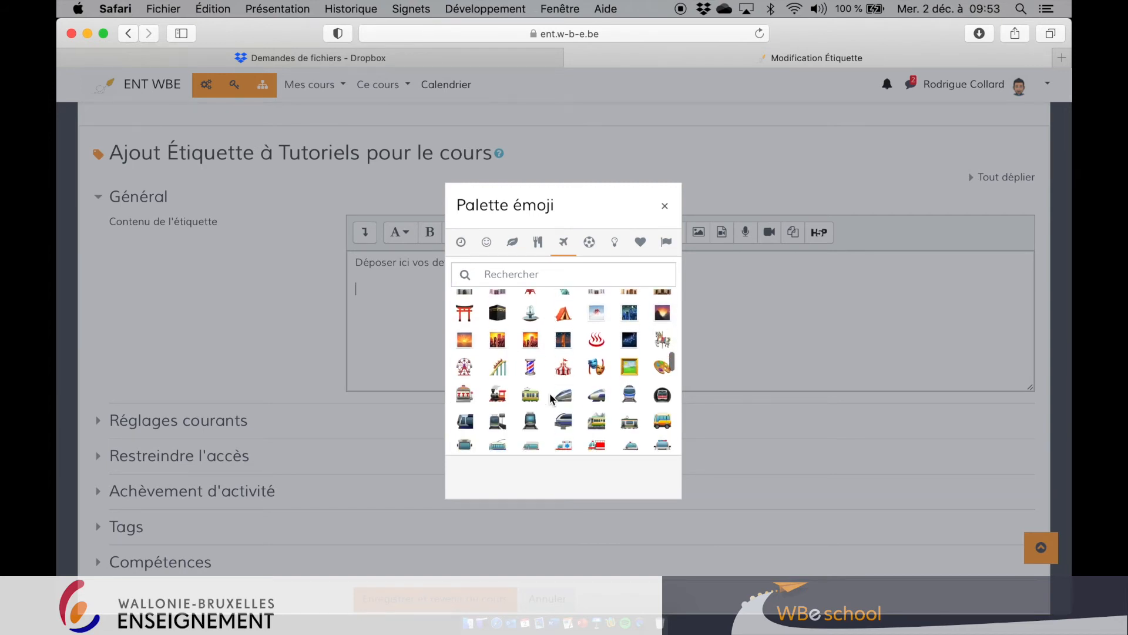
pyautogui.scroll(-10, 549, 392)
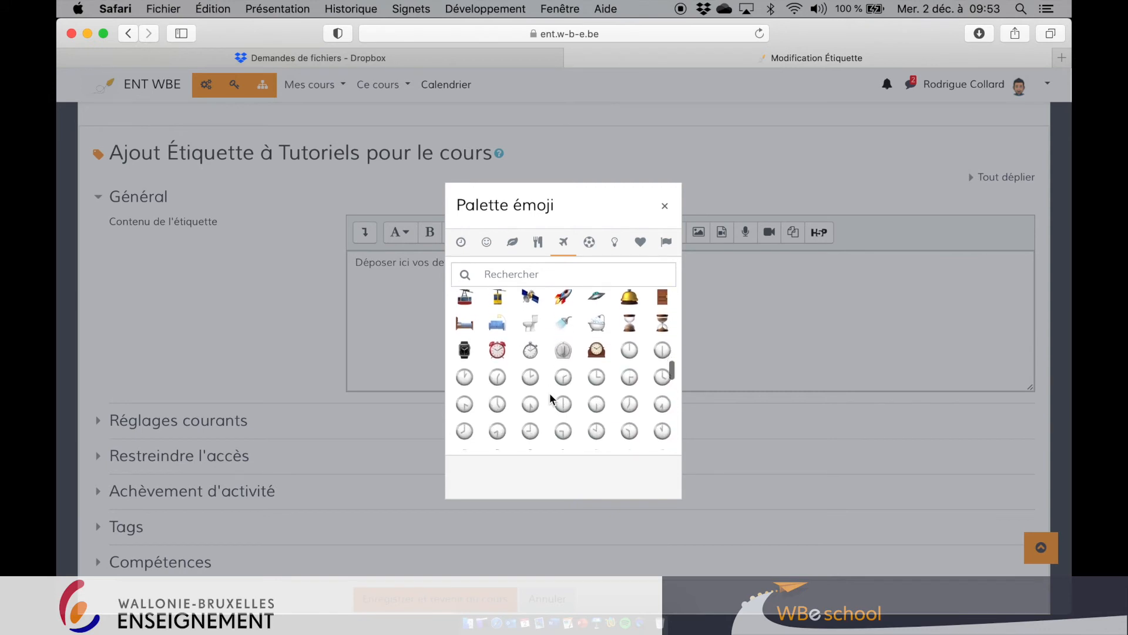
pyautogui.scroll(-10, 550, 397)
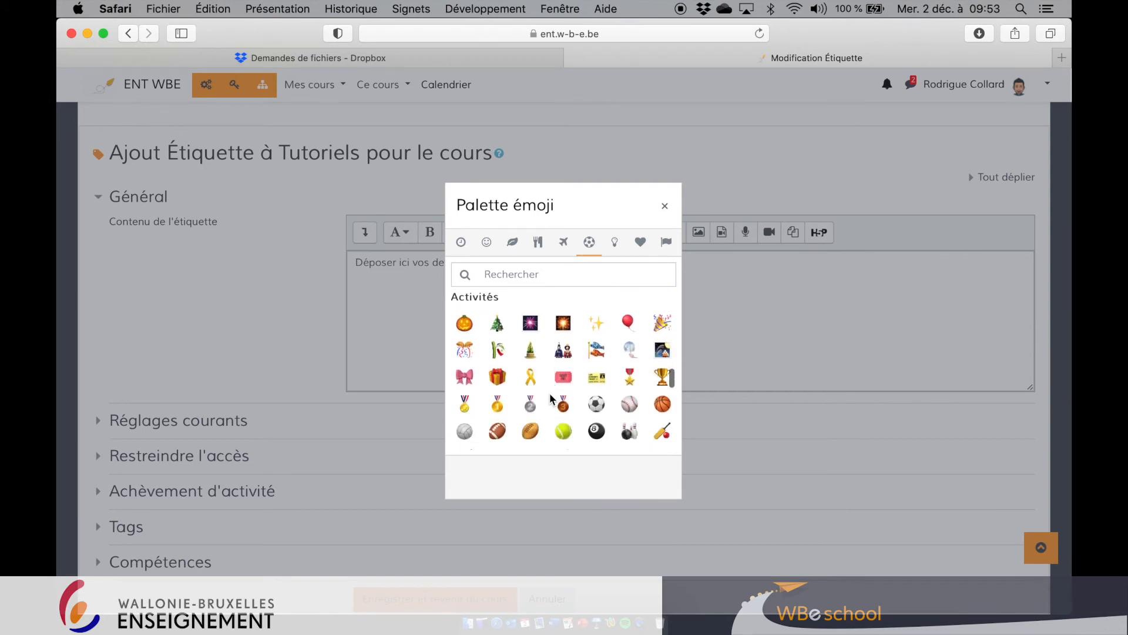
pyautogui.scroll(-10, 550, 397)
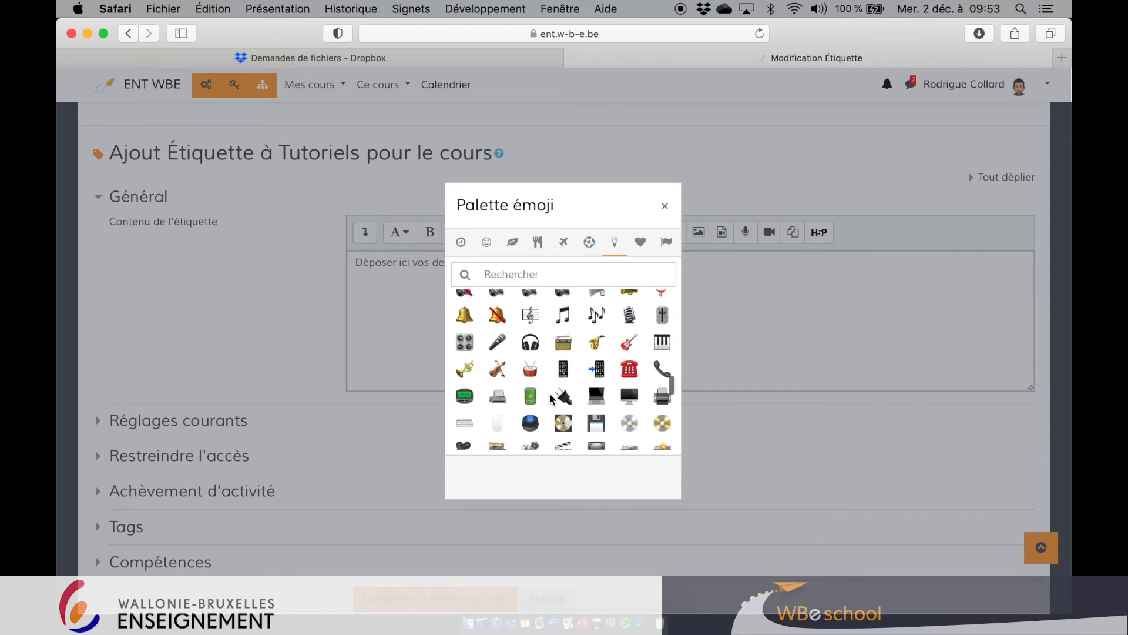
pyautogui.scroll(-3, 550, 398)
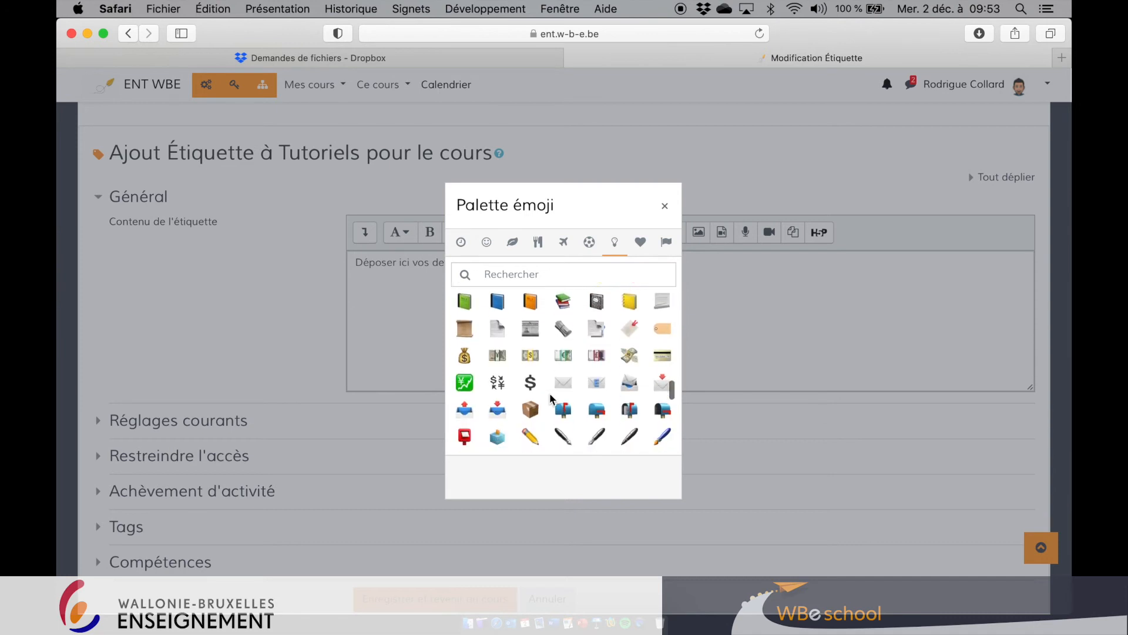
pyautogui.click(569, 382)
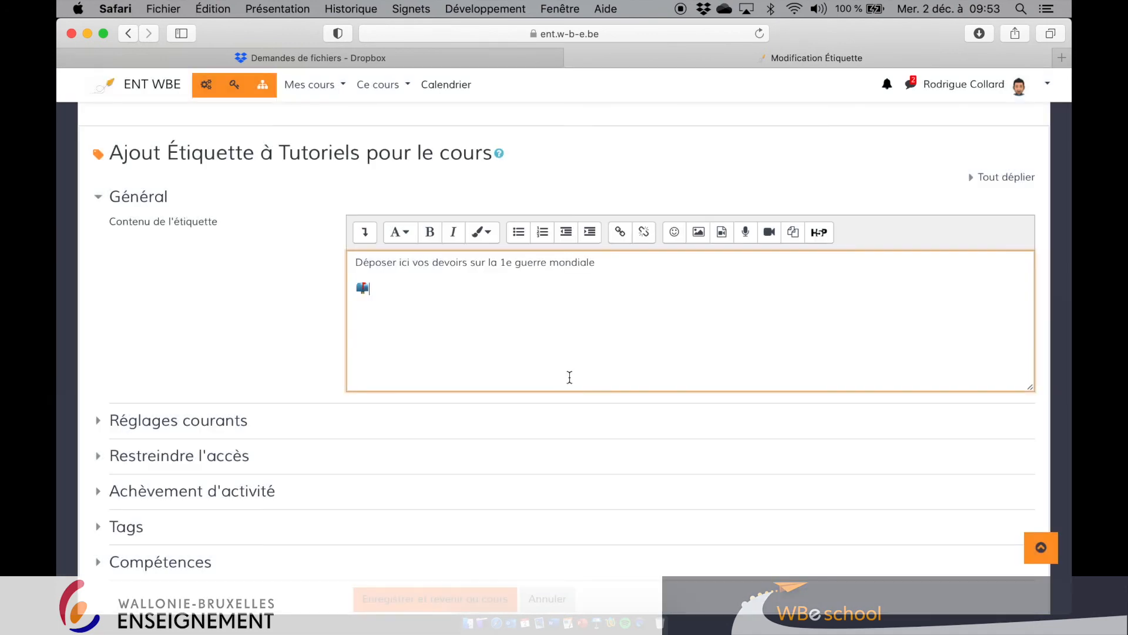
# Link the mailbox emoji to the copied Dropbox file request URL, set to open in a new window.
pyautogui.click(365, 288)
pyautogui.click(620, 233)
pyautogui.click(497, 349)
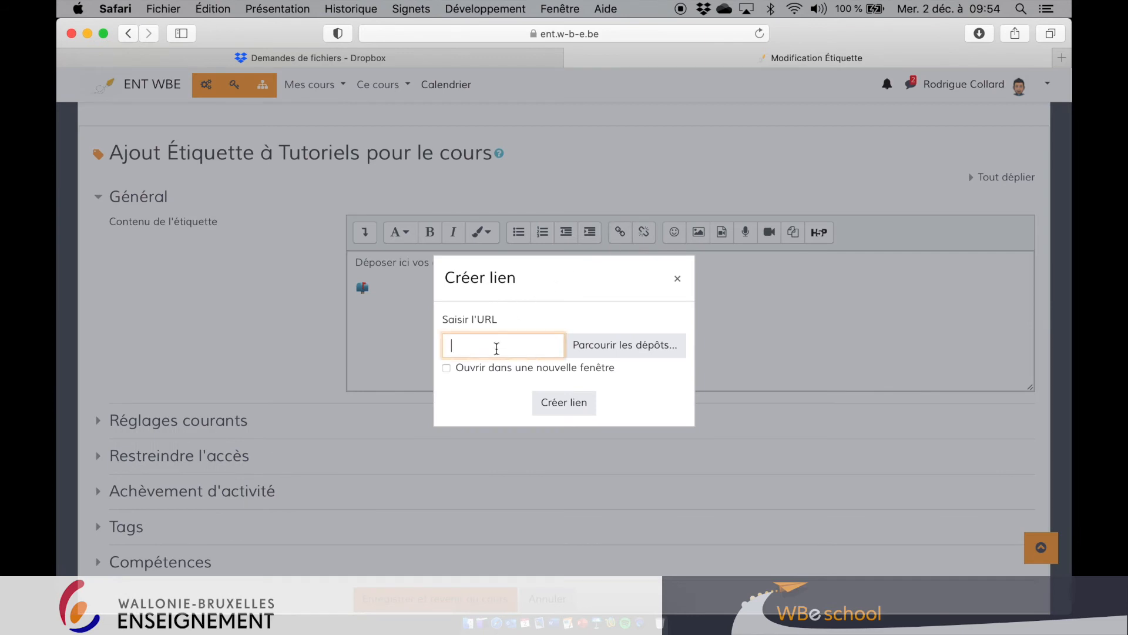
pyautogui.press('super+v')
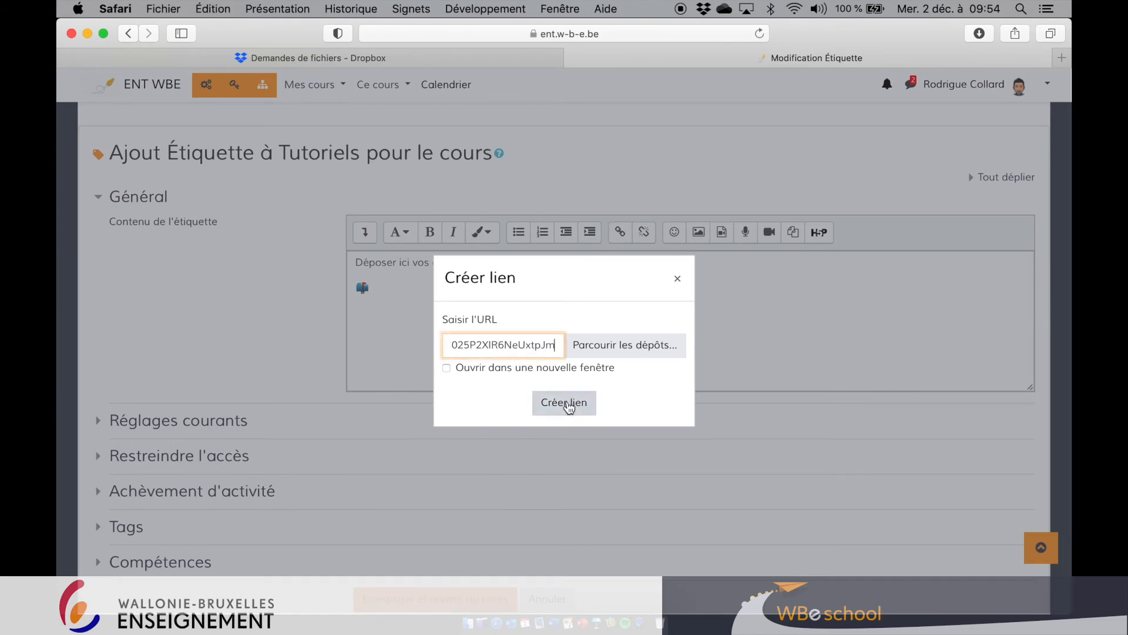
pyautogui.click(447, 368)
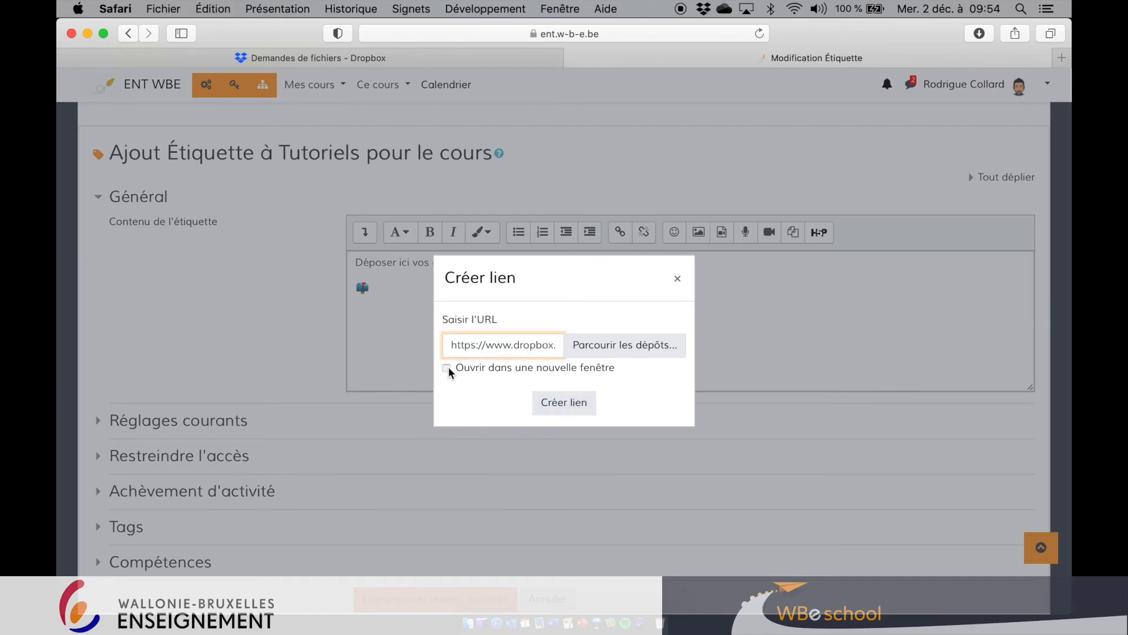
pyautogui.click(564, 403)
pyautogui.click(384, 290)
pyautogui.click(379, 289)
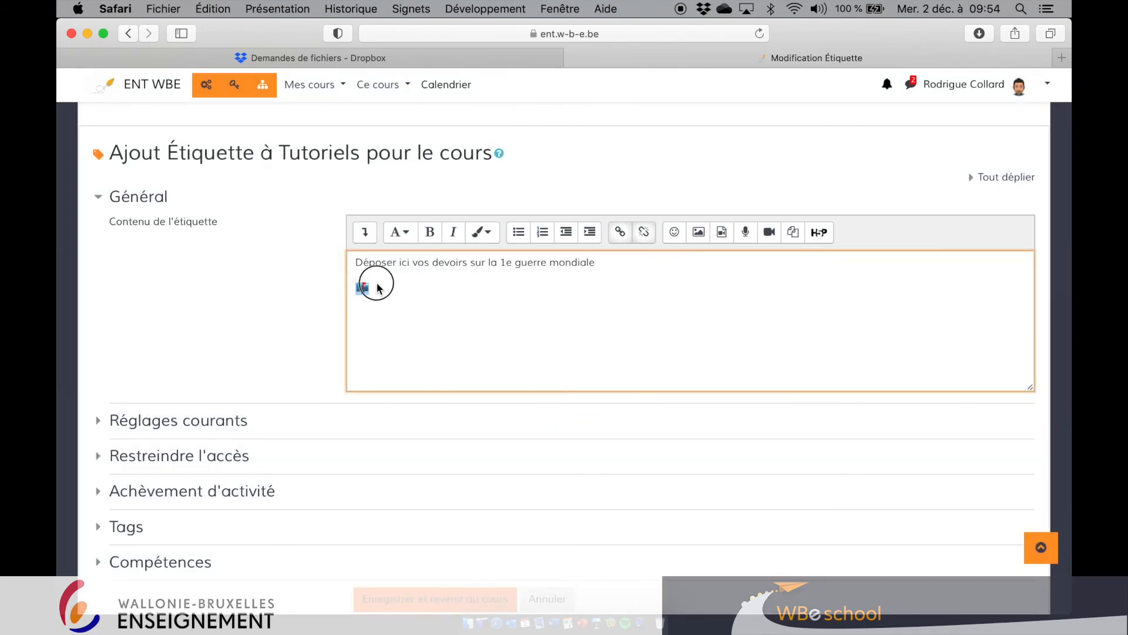
# Centre the label's text and mailbox emoji, and save the label, returning to the course.
pyautogui.moveTo(355, 262); pyautogui.dragTo(392, 292)
pyautogui.click(365, 234)
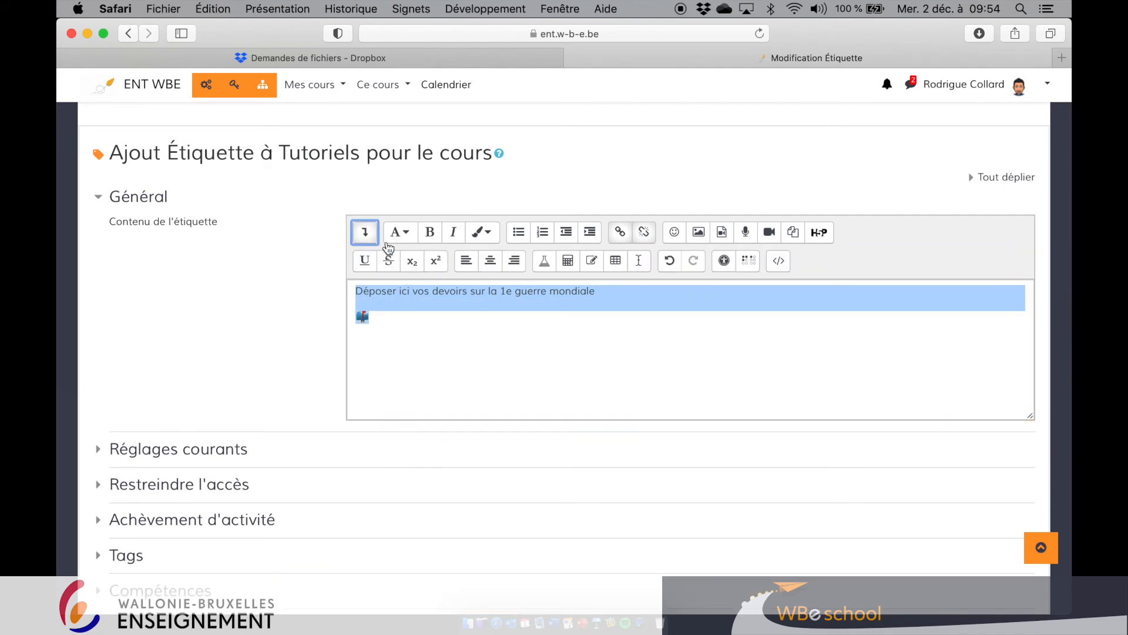
pyautogui.click(491, 264)
pyautogui.click(472, 351)
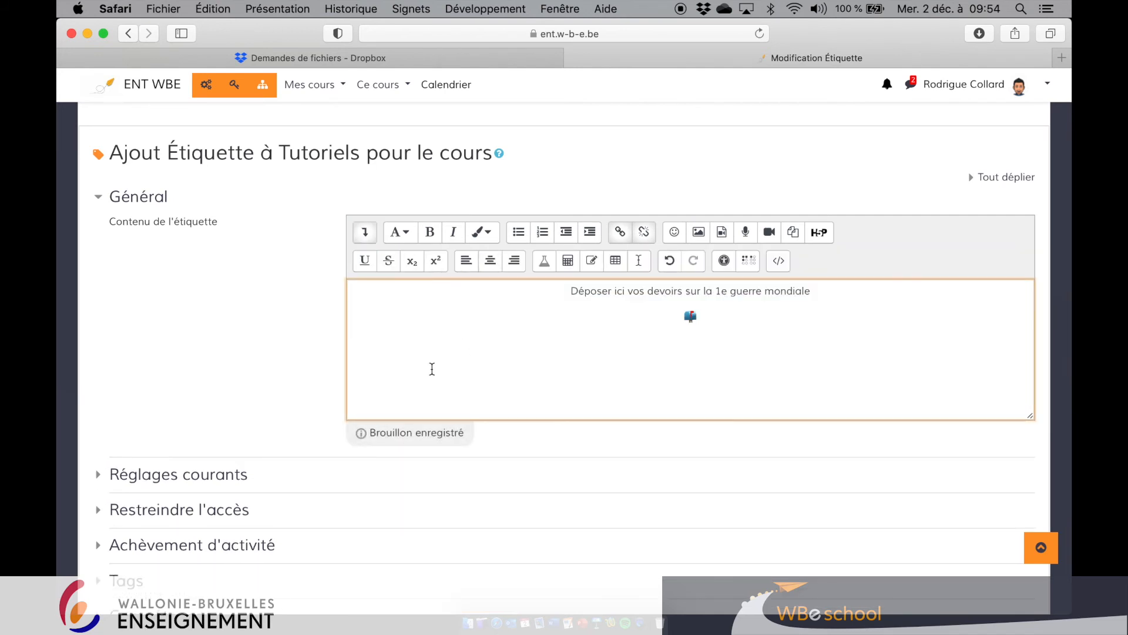
pyautogui.scroll(-4, 432, 369)
pyautogui.click(438, 405)
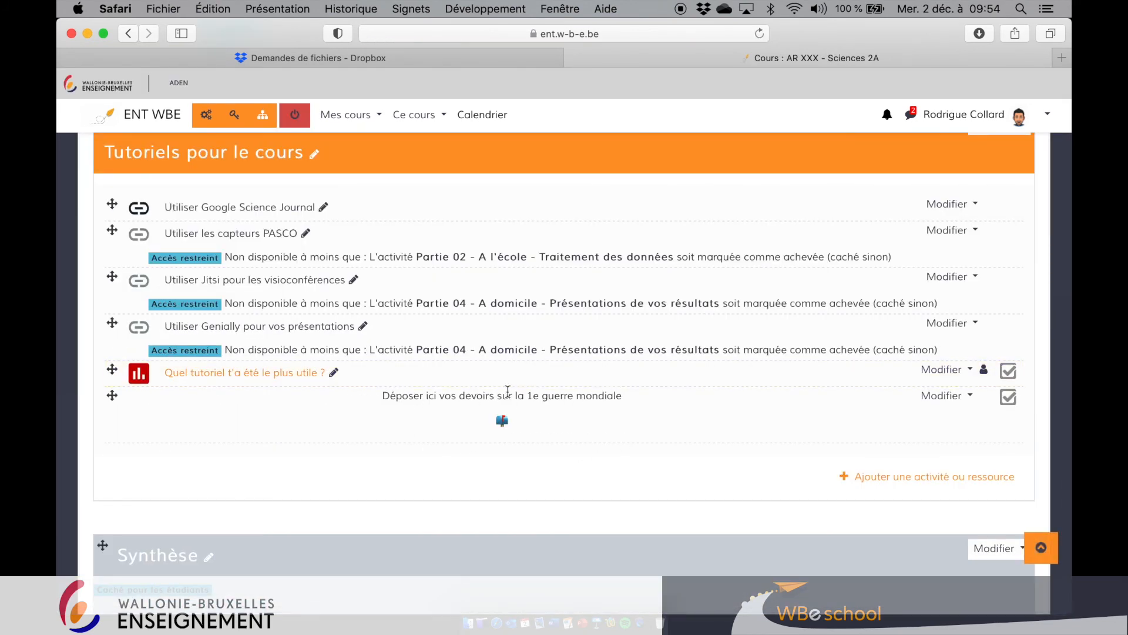
# Test the mailbox emoji's link in the course and check the options for adding files to the Dropbox request.
pyautogui.click(502, 422)
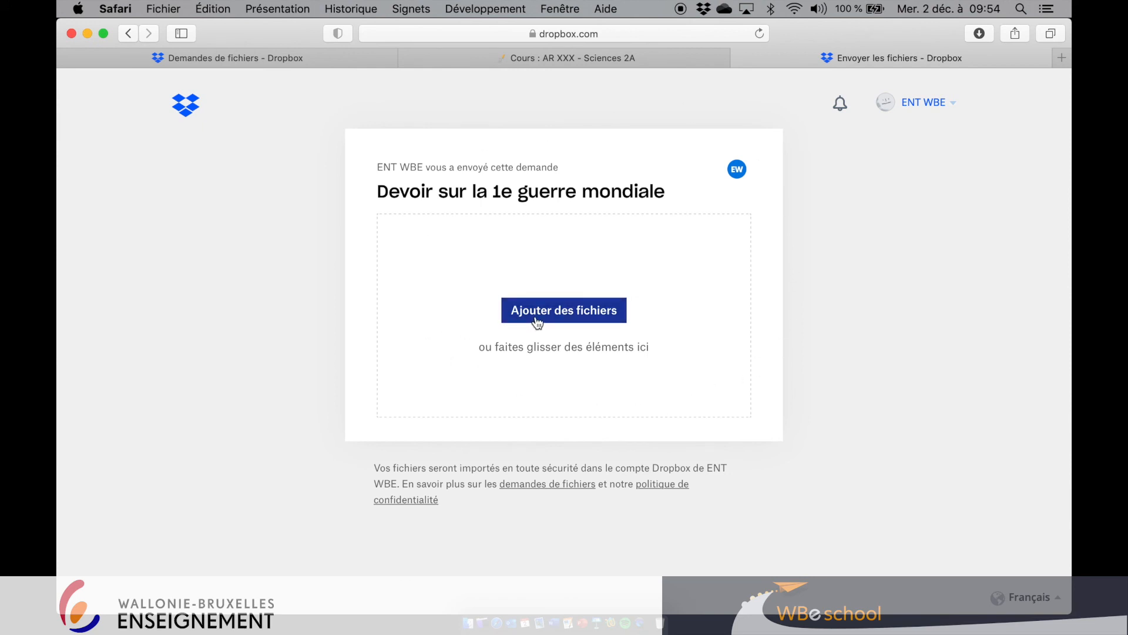
pyautogui.click(577, 315)
pyautogui.click(577, 315)
pyautogui.click(554, 350)
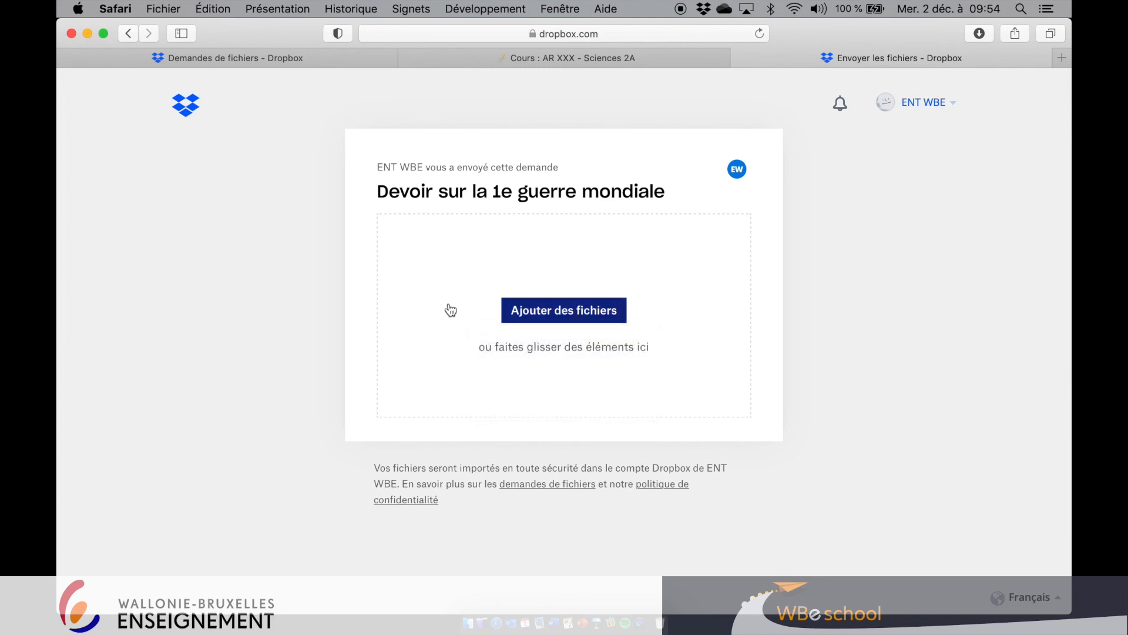